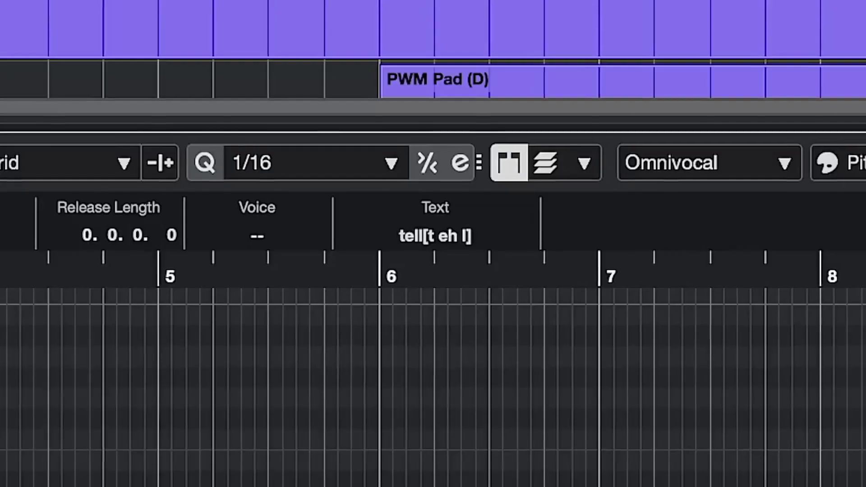
- Enter the lyrics 'me', 'it's', 'the' and 'time' on four consecutive melody notes
{"action": "type", "text": "me"}
{"action": "key", "text": "Tab"}
{"action": "type", "text": "it's"}
{"action": "key", "text": "Tab"}
{"action": "type", "text": "the"}
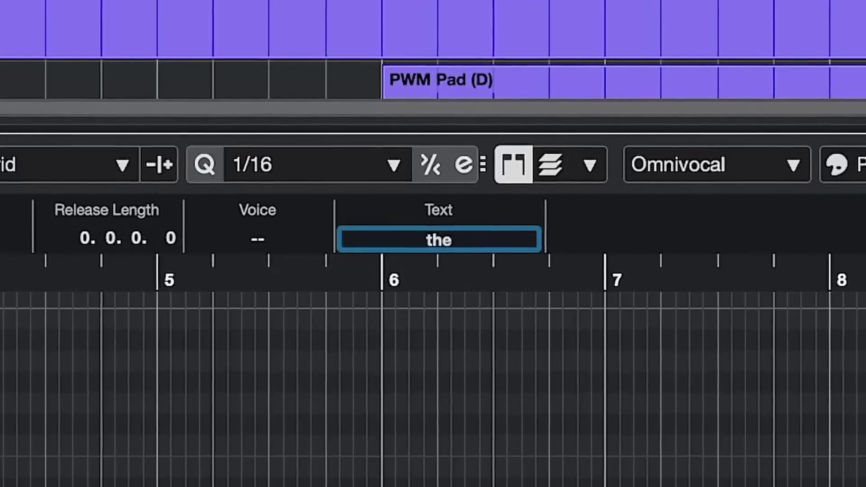
{"action": "key", "text": "Tab"}
{"action": "type", "text": "time"}
{"action": "key", "text": "Return"}
{"action": "key", "text": "Tab"}
{"action": "key", "text": "Tab"}
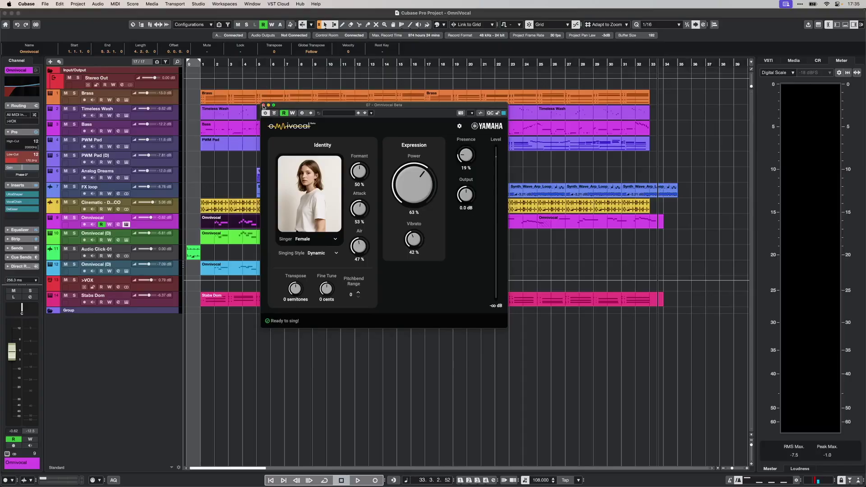
- Close the plugin window, record-arm track 11's Omnivocal (D) and open its Omnivocal editor
{"action": "left_click", "coordinate": [263, 105]}
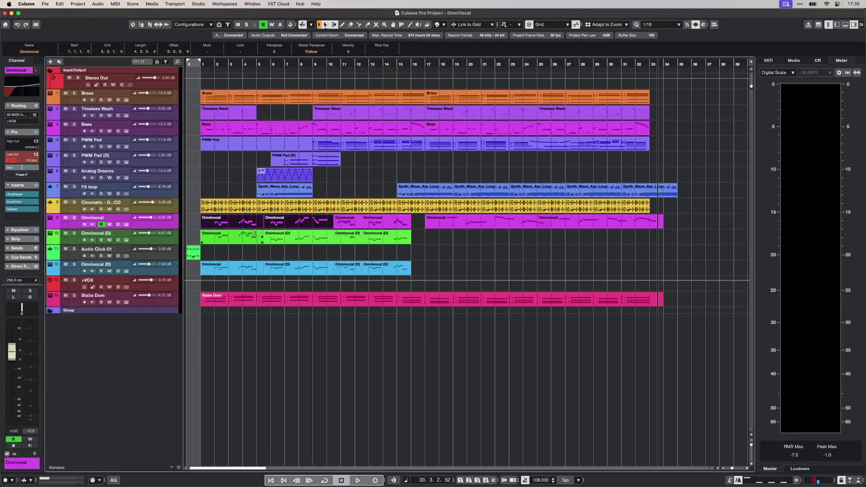
{"action": "left_click", "coordinate": [232, 241]}
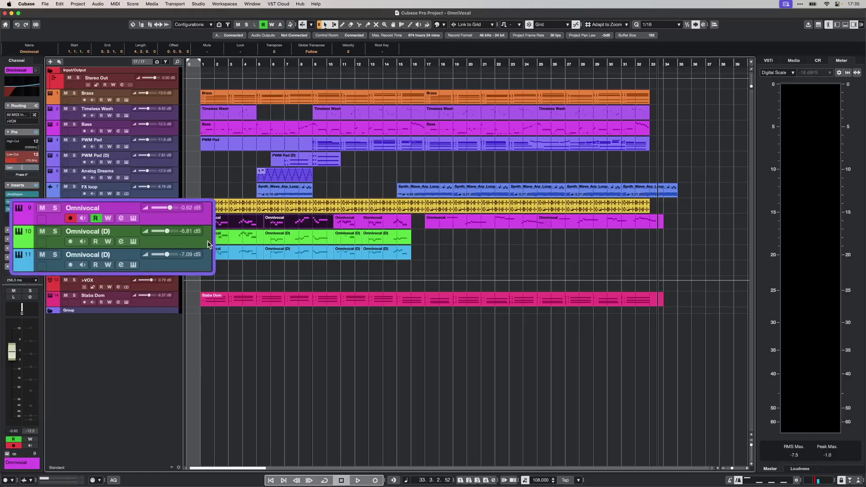
{"action": "left_click", "coordinate": [209, 266]}
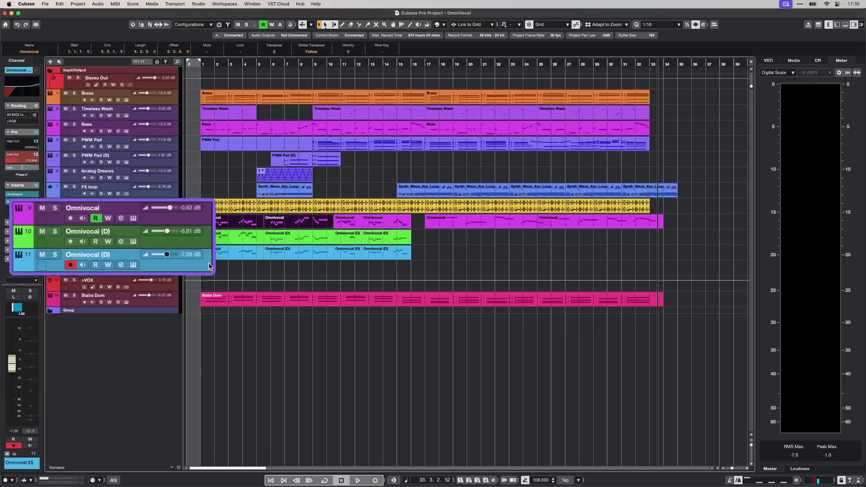
{"action": "left_click", "coordinate": [209, 224]}
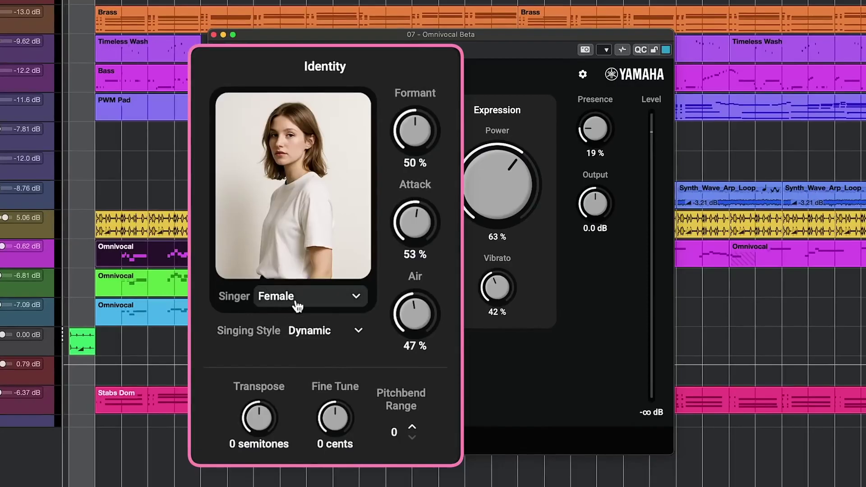
- Audition the Male singer, keep Female with Dynamic style, and lower Power to 58%
{"action": "left_click", "coordinate": [297, 304]}
{"action": "left_click", "coordinate": [272, 352]}
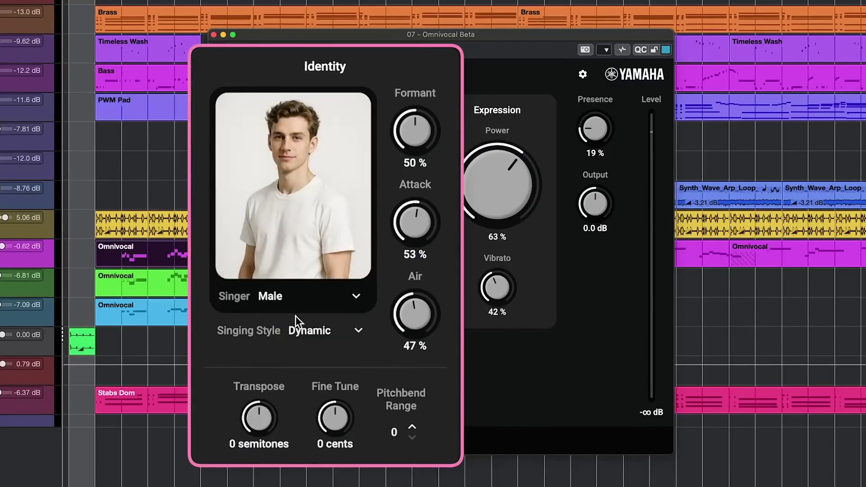
{"action": "scroll", "coordinate": [296, 300], "scroll_direction": "up", "scroll_amount": 1}
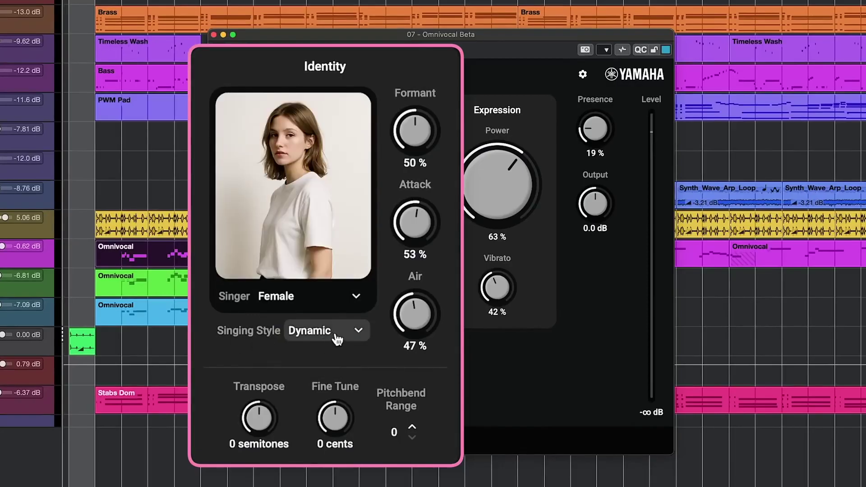
{"action": "left_click", "coordinate": [332, 335]}
{"action": "left_click", "coordinate": [239, 355]}
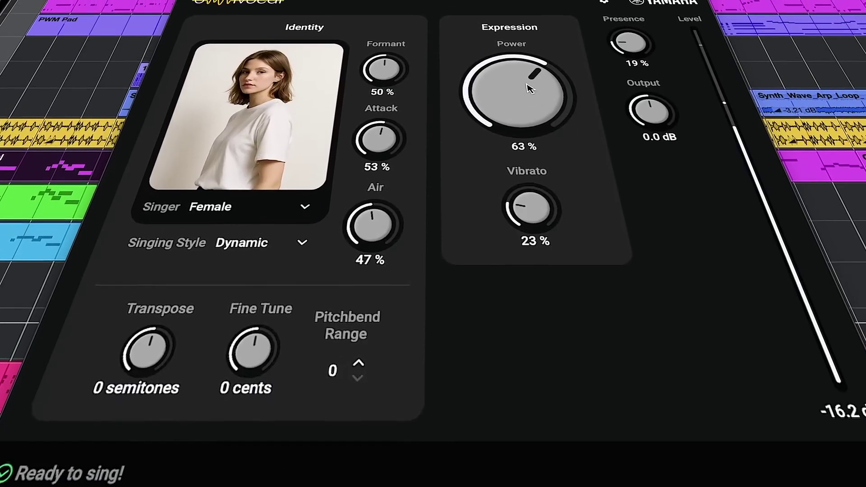
{"action": "left_click_drag", "start_coordinate": [532, 106], "coordinate": [514, 139]}
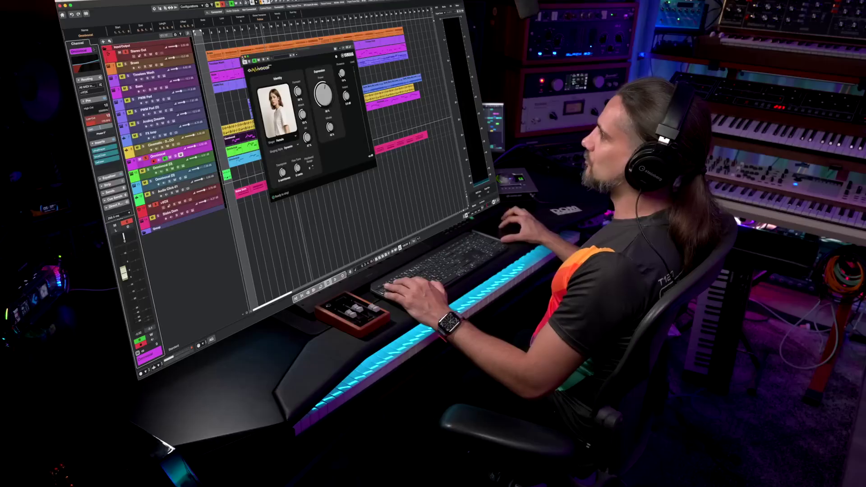
- Close the plugin, solo track 9, and bring up track 11's Male-singer Omnivocal window
{"action": "left_click", "coordinate": [213, 35]}
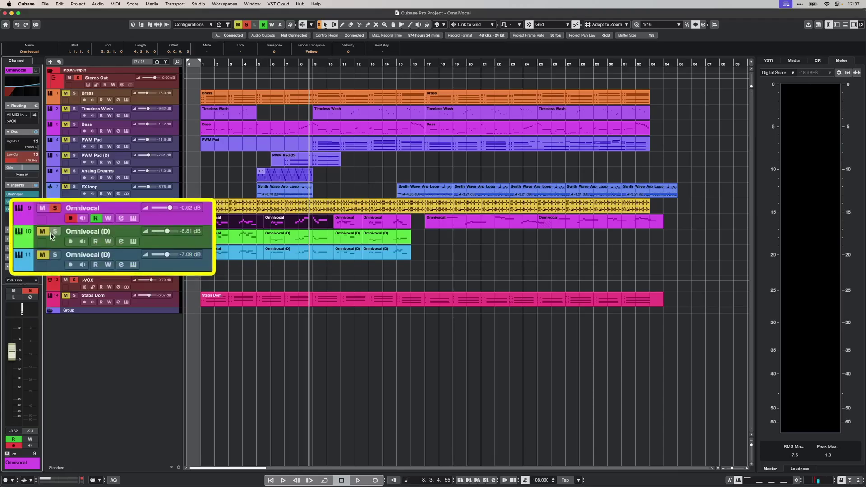
{"action": "left_click", "coordinate": [74, 233]}
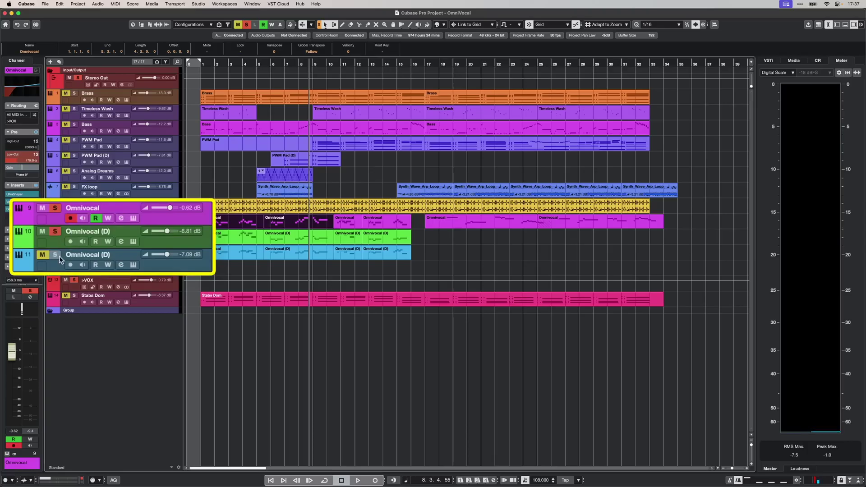
{"action": "left_click", "coordinate": [126, 255]}
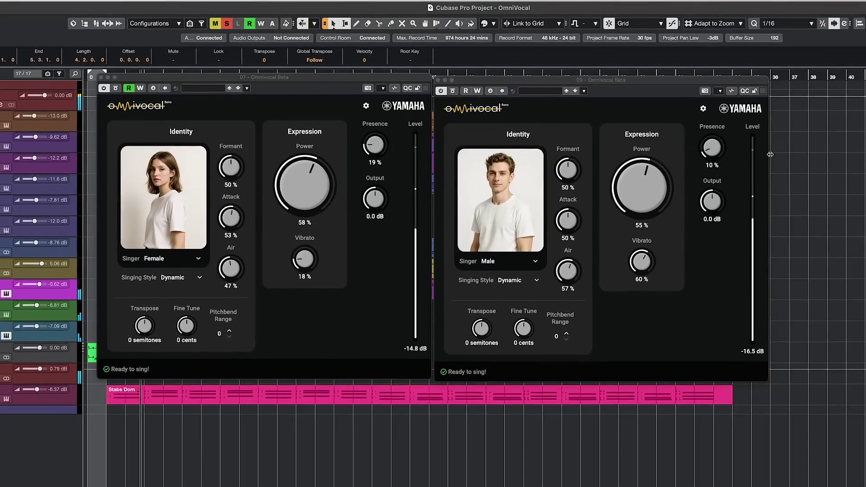
{"action": "left_click", "coordinate": [714, 206]}
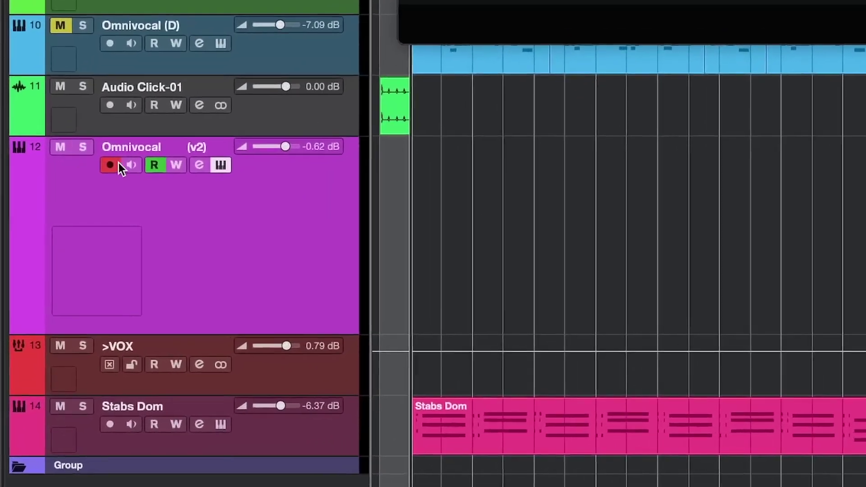
- Record-enable the Omnivocal (v2) track and record the melody from the MIDI keyboard
{"action": "left_click", "coordinate": [50, 315]}
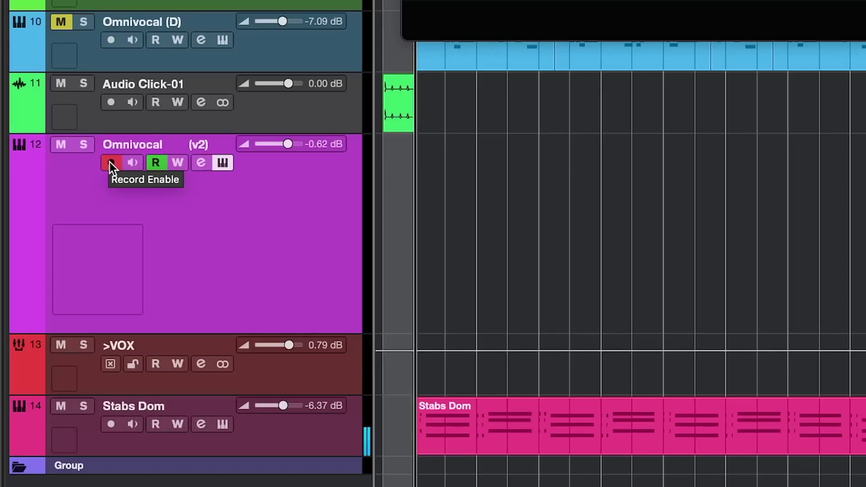
{"action": "left_click", "coordinate": [111, 162]}
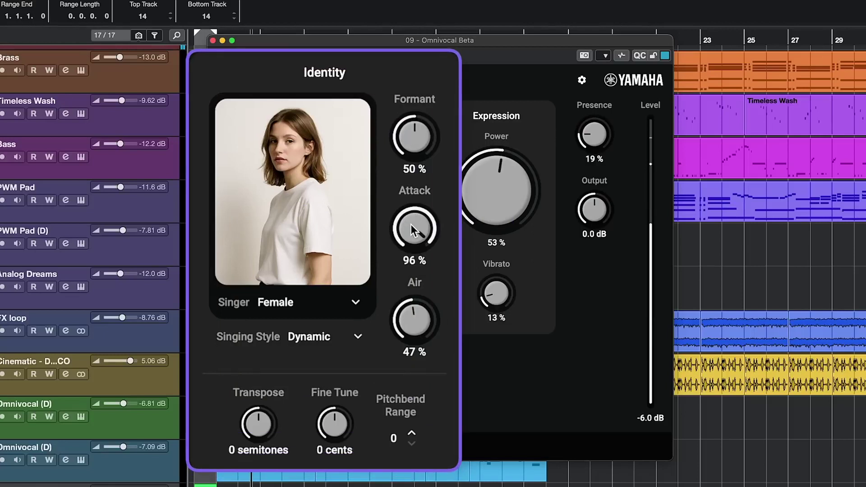
- Drop Attack to 27%, then push Air to 100% and settle it at 64%
{"action": "left_click_drag", "start_coordinate": [411, 223], "coordinate": [401, 359]}
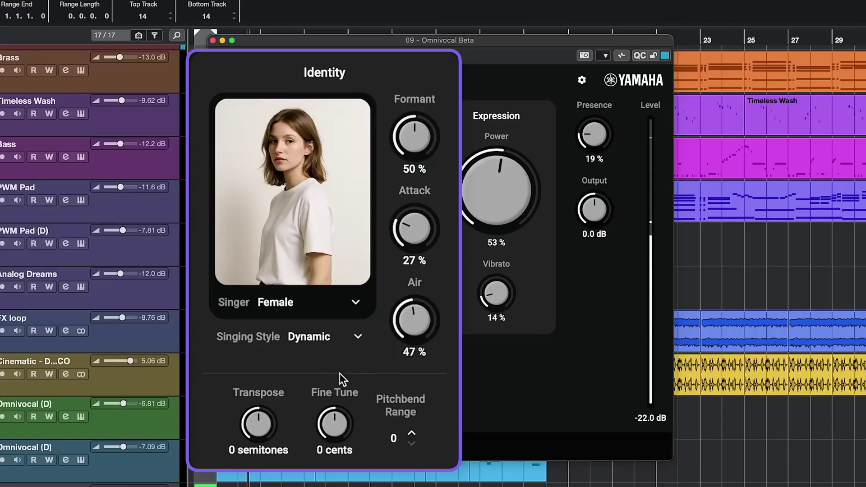
{"action": "left_click_drag", "start_coordinate": [413, 326], "coordinate": [430, 217]}
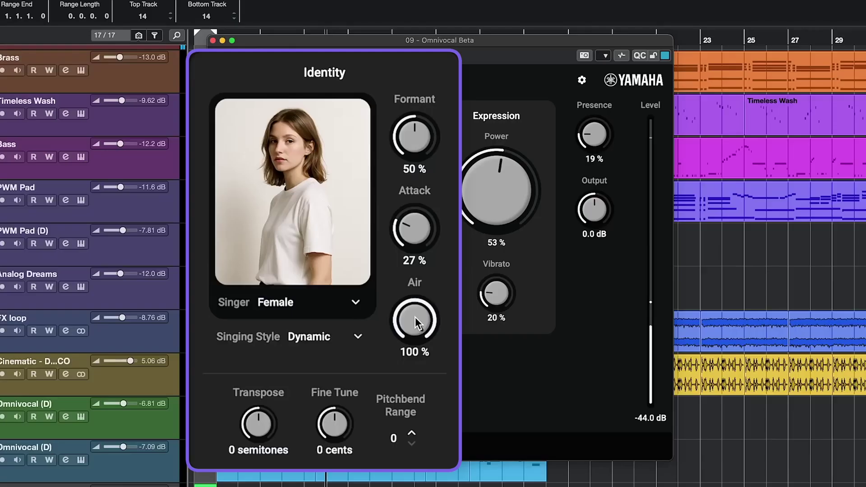
{"action": "left_click_drag", "start_coordinate": [415, 317], "coordinate": [393, 485]}
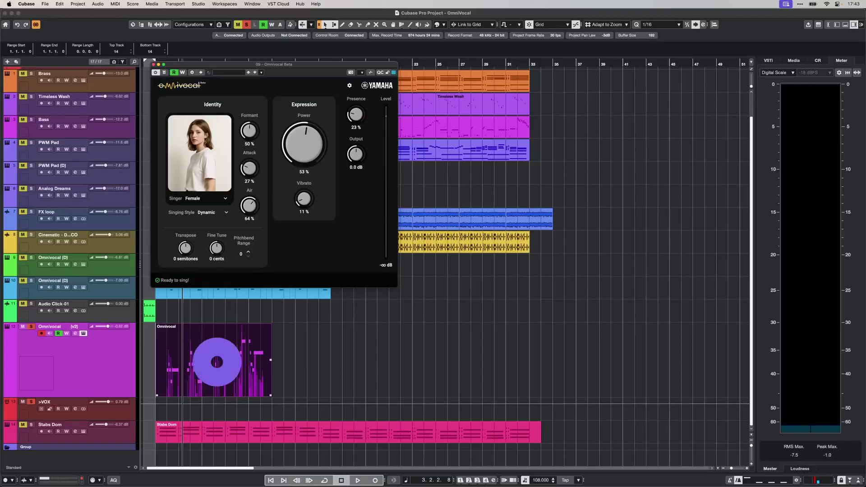
- Open the Omnivocal v2 part in an enlarged Key Editor and select the first E3 note
{"action": "double_click", "coordinate": [217, 362]}
{"action": "left_click_drag", "start_coordinate": [473, 300], "coordinate": [474, 177]}
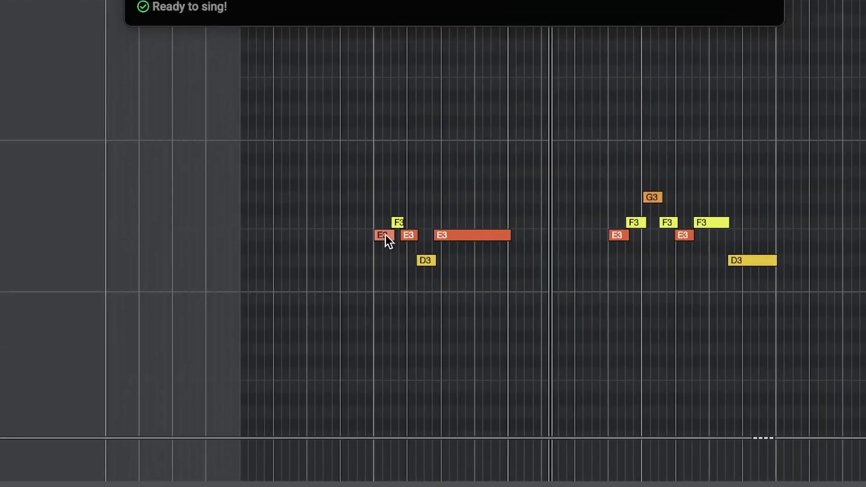
{"action": "left_click", "coordinate": [384, 235]}
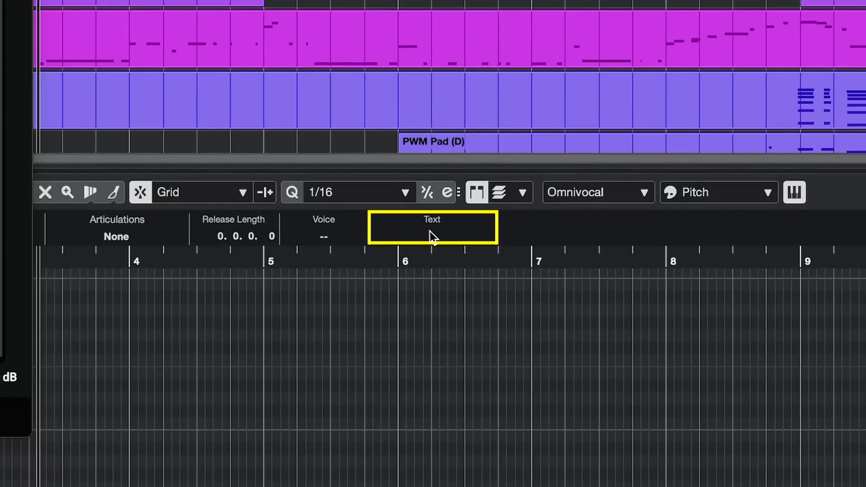
- Type 'take [t ey k]' on the first E3 note, then 'time' on the long E3 note
{"action": "left_click", "coordinate": [430, 231]}
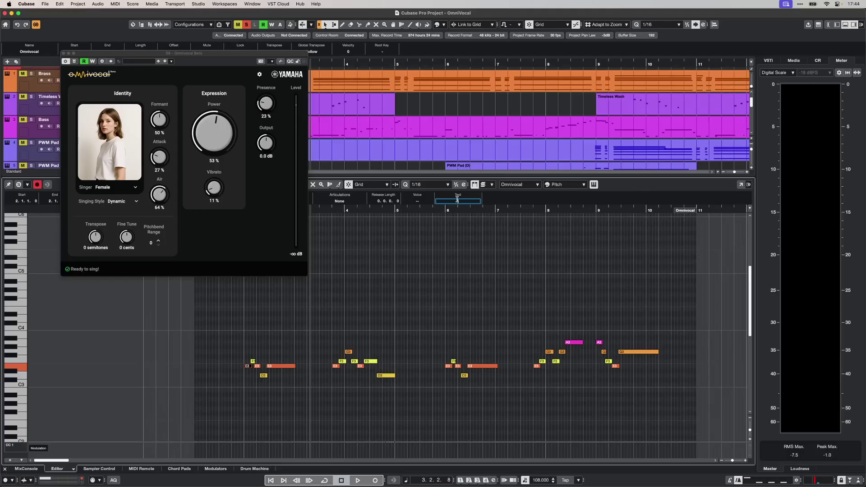
{"action": "type", "text": "take"}
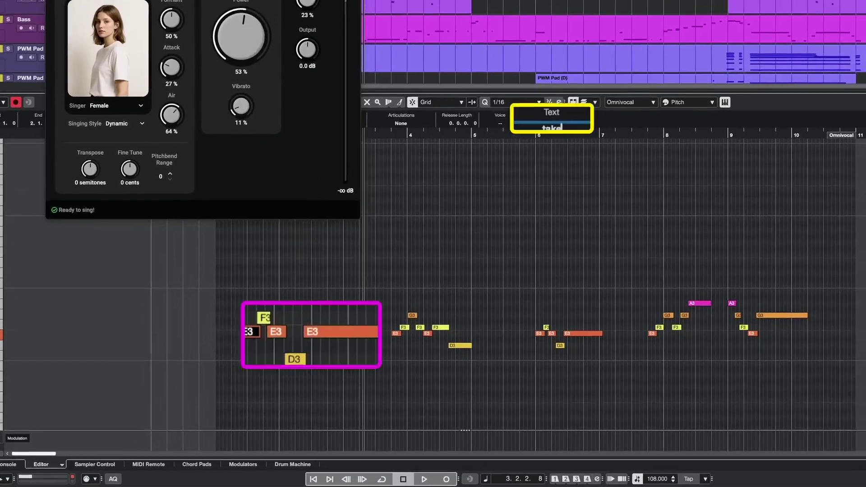
{"action": "type", "text": "[t ey k]"}
{"action": "key", "text": "Return"}
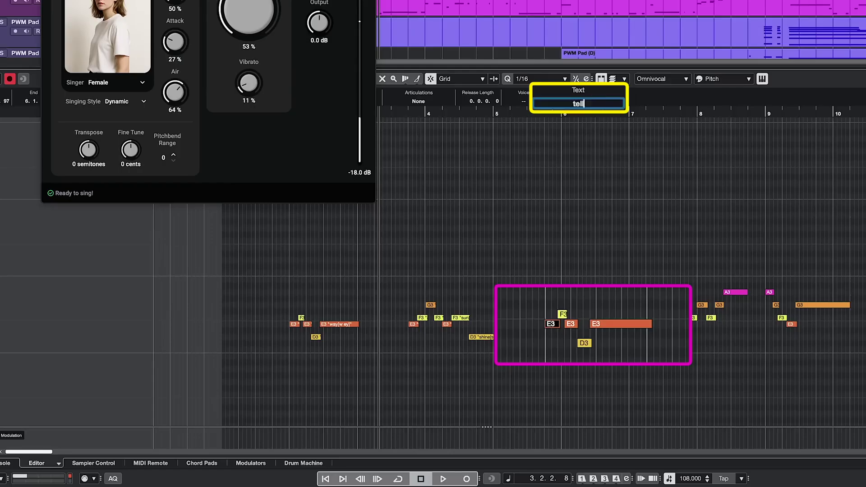
{"action": "key", "text": "BackSpace"}
{"action": "key", "text": "BackSpace"}
{"action": "type", "text": "time"}
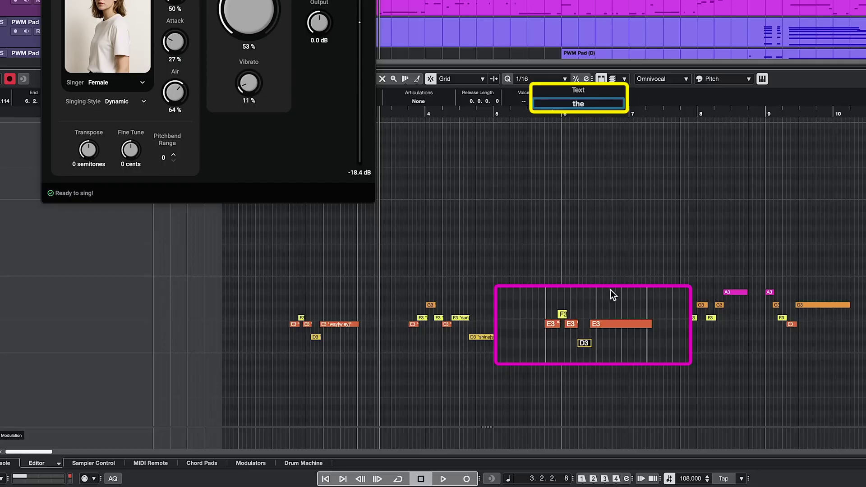
{"action": "key", "text": "Return"}
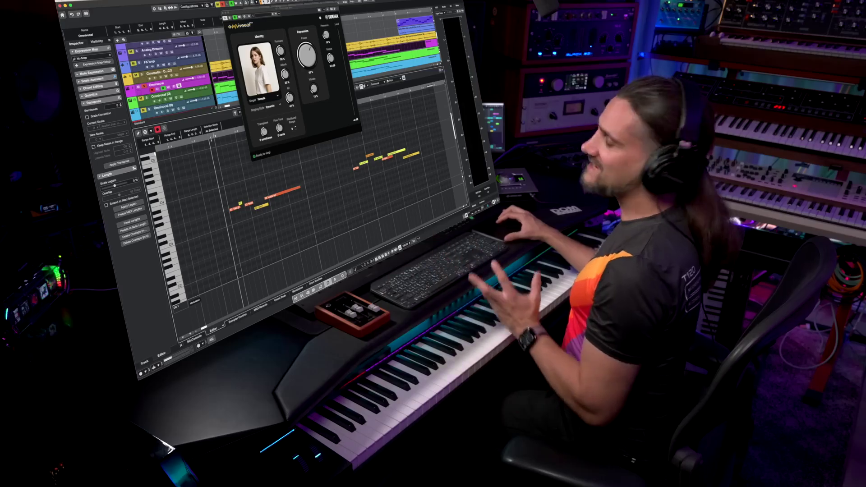